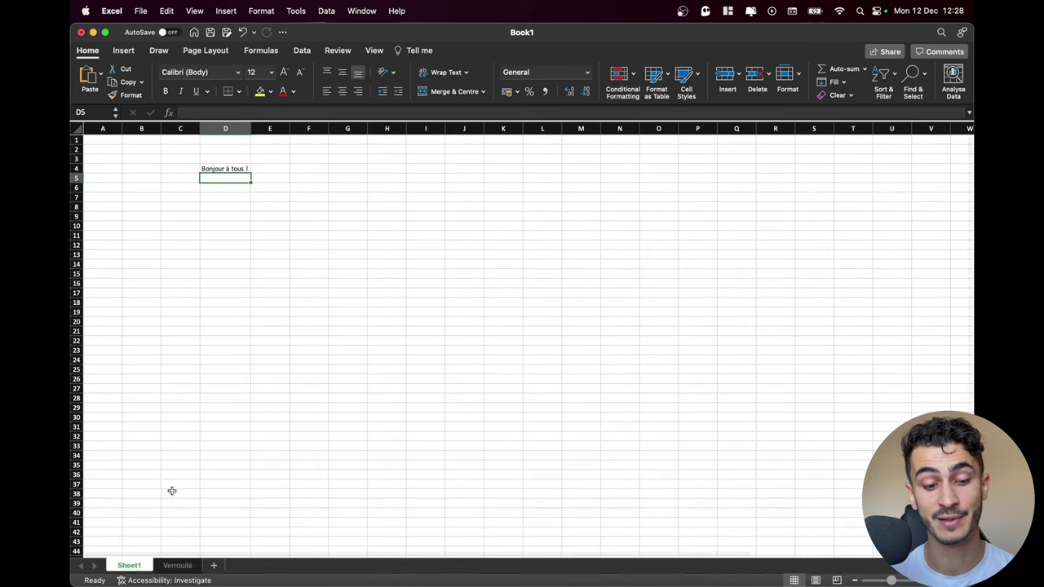
Protect the Verrouillé sheet with a password, allowing only selection of locked and unlocked cells
left_click(176, 568)
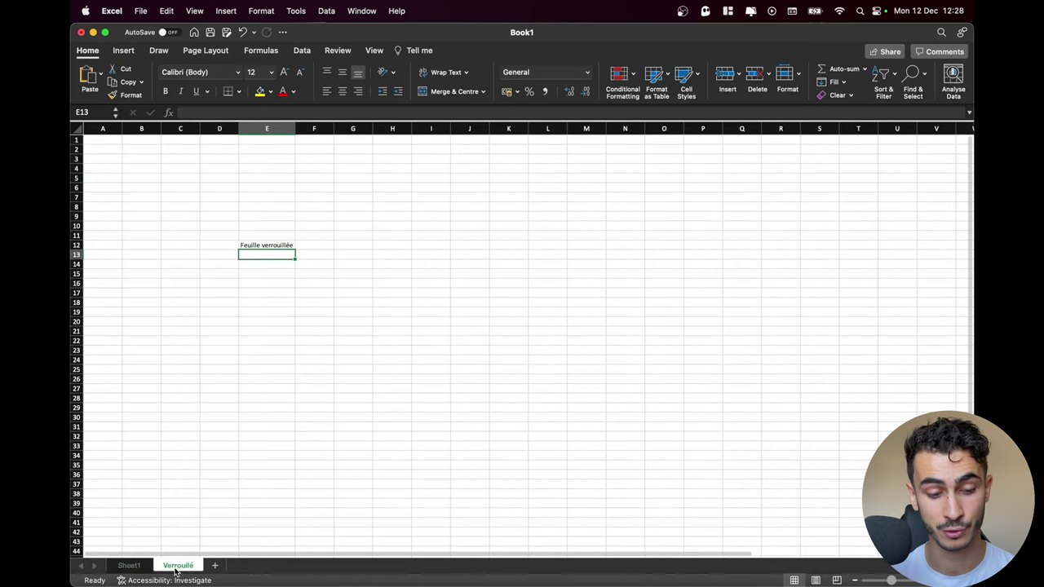
right_click(175, 570)
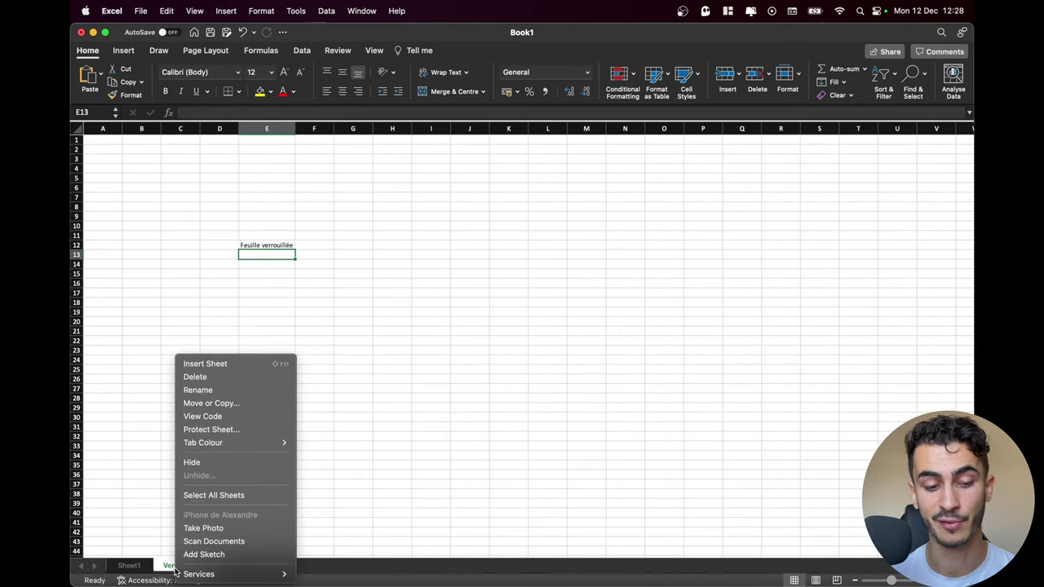
left_click(221, 430)
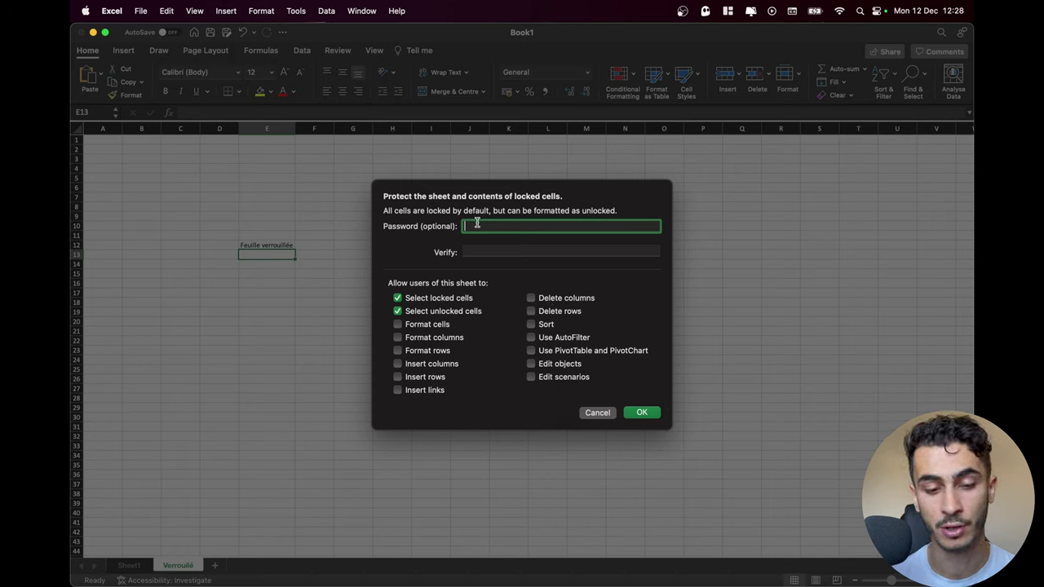
type("1")
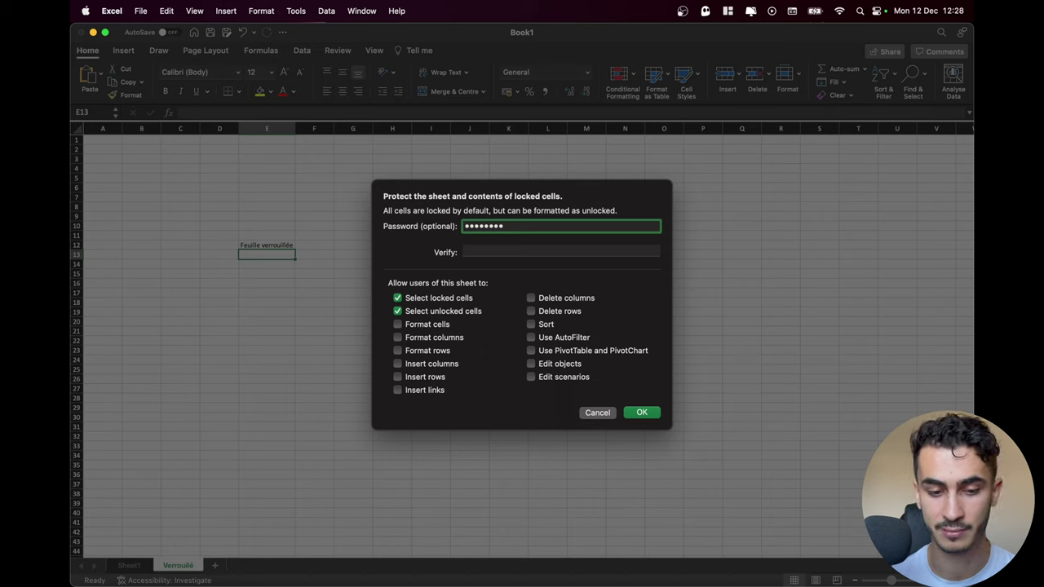
left_click(479, 252)
type("12")
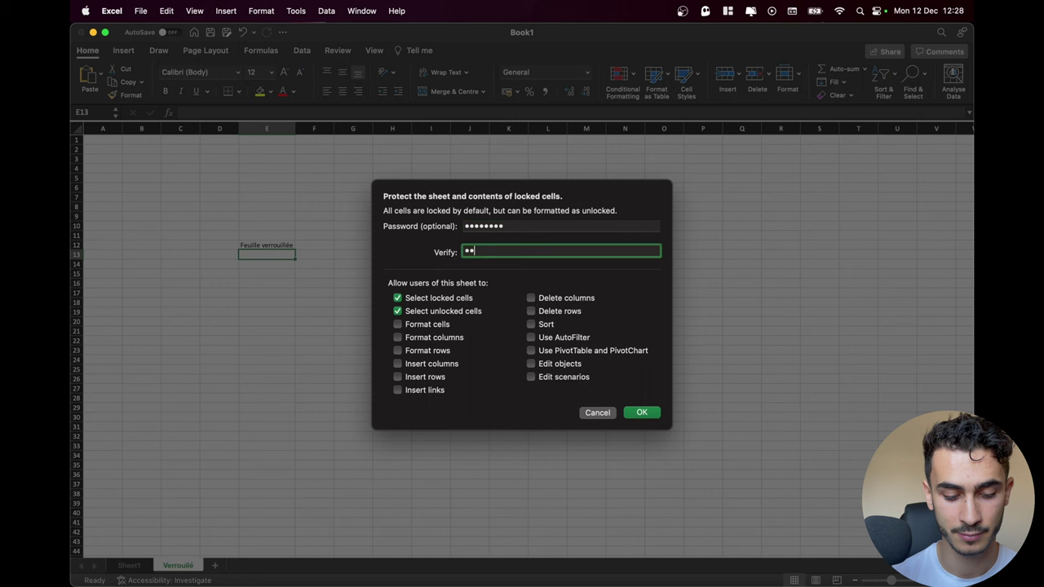
left_click(641, 413)
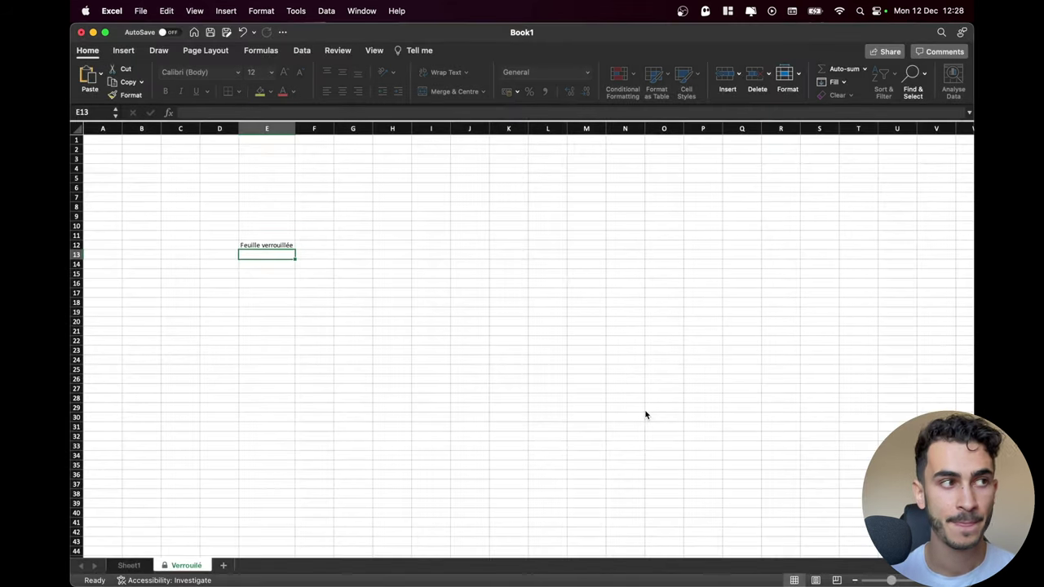
Try editing 'Feuille verrouillée' on the locked Verrouillé sheet and dismiss the protection warning
left_click(272, 492)
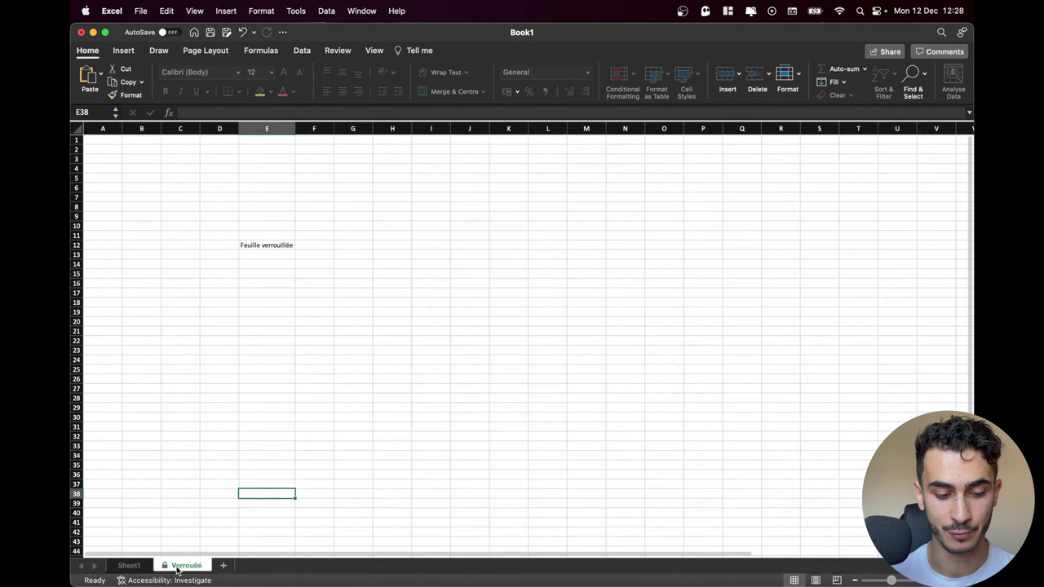
left_click(280, 255)
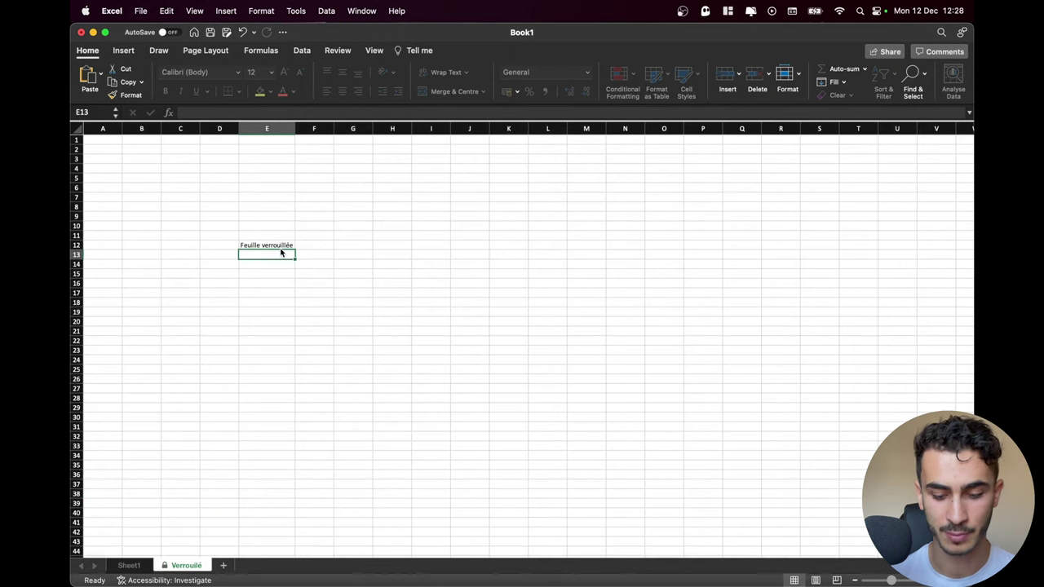
double_click(281, 248)
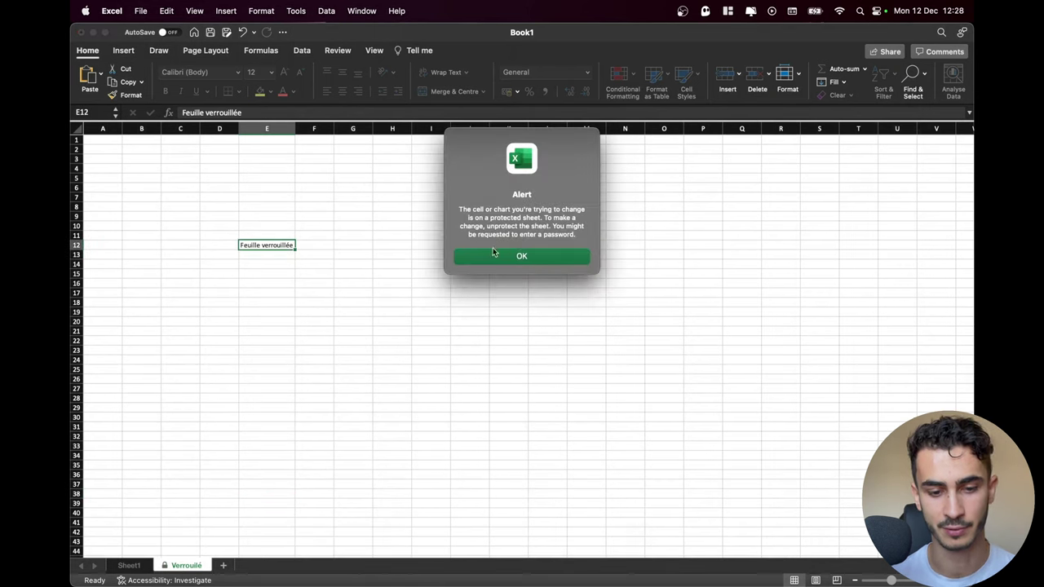
left_click(571, 257)
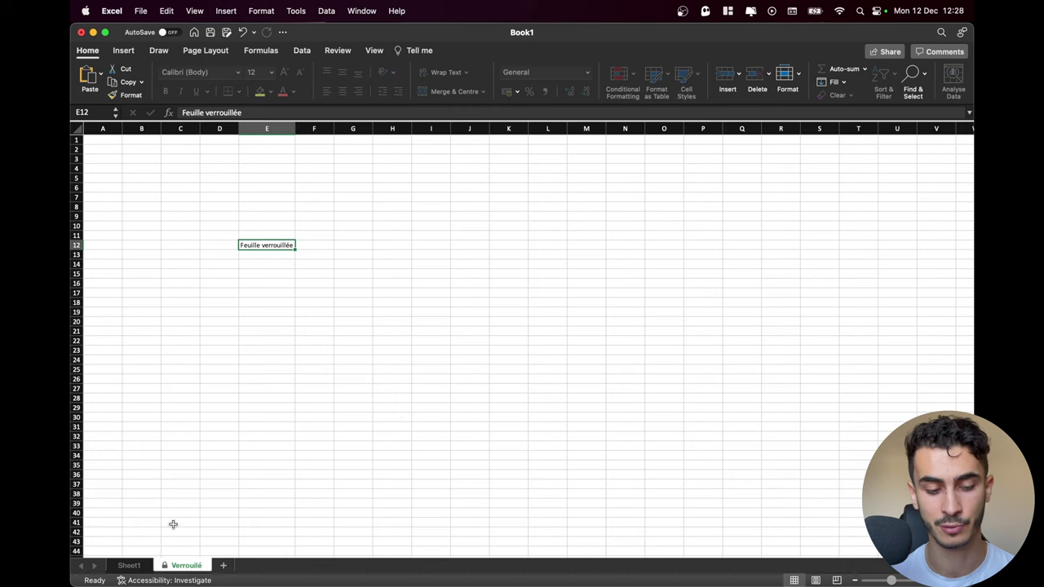
On Sheet1, type test text below the greeting and erase it, confirming the sheet stays editable
left_click(129, 566)
left_click(232, 215)
type("gegd")
key("BackSpace")
key("BackSpace")
key("Return")
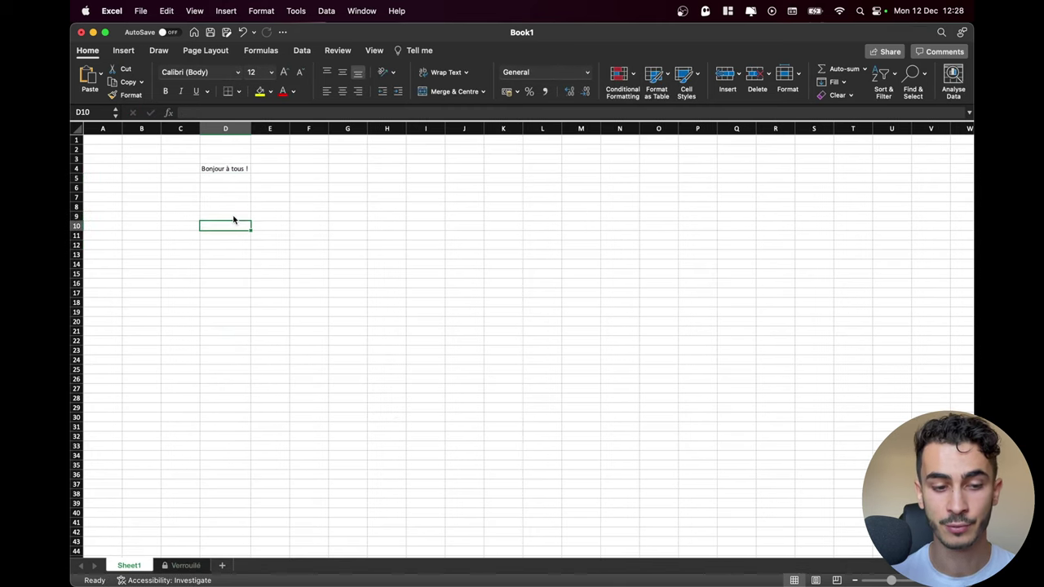
left_click(555, 206)
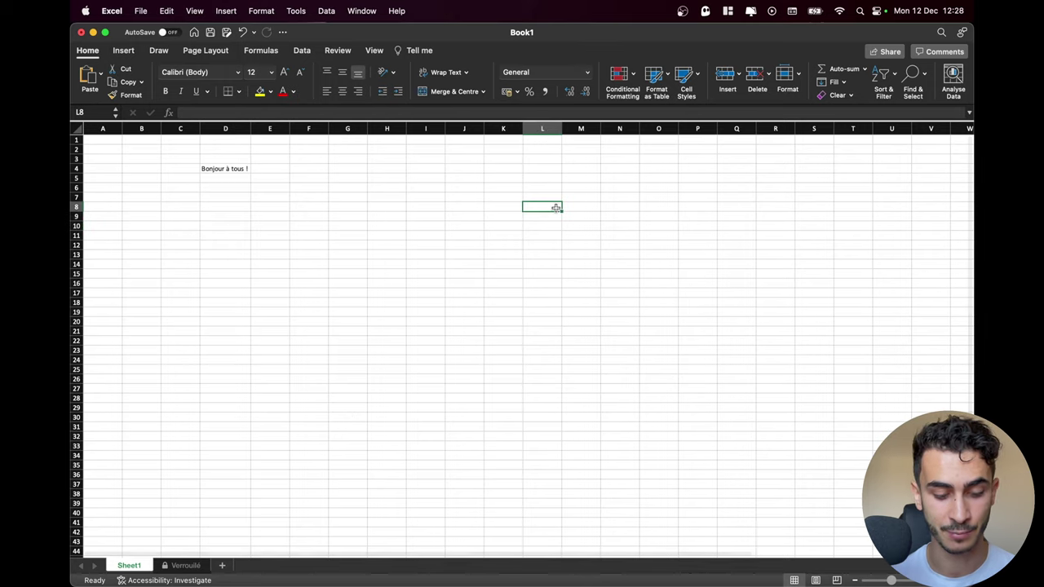
Save the workbook as feuille_protegee in .xlsx format to the Downloads folder
key("super+s")
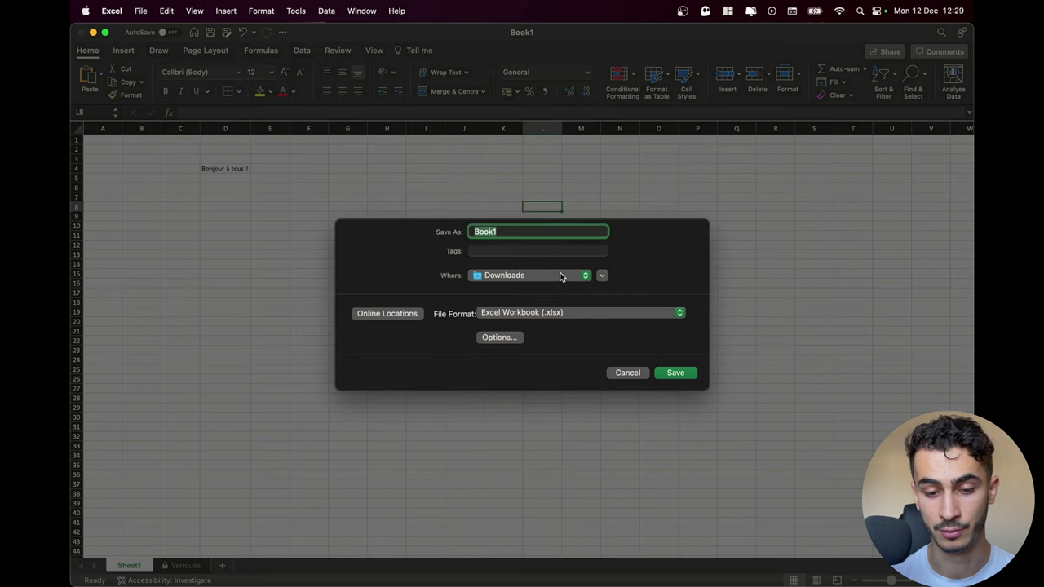
type("fe")
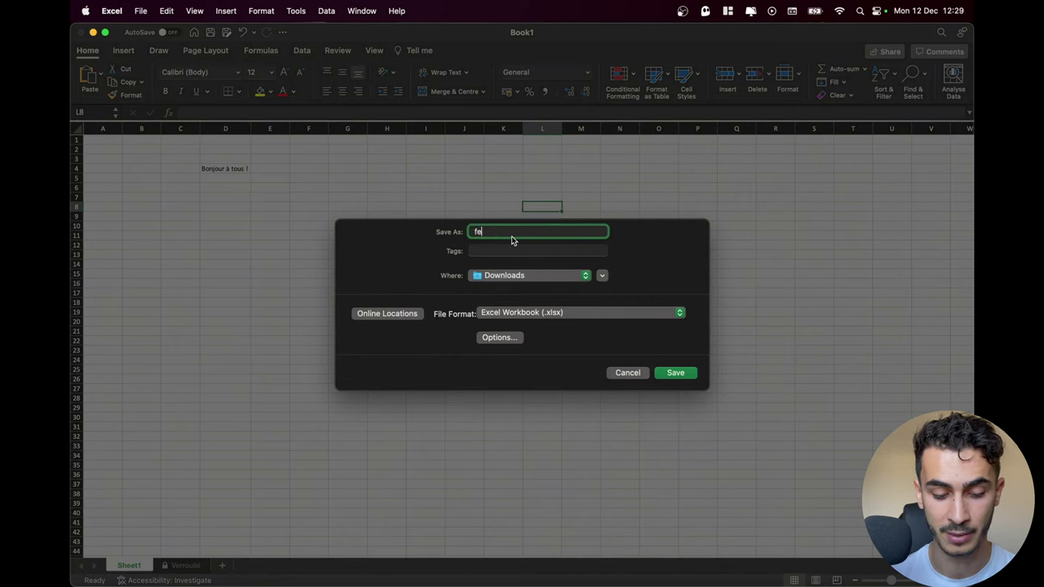
type("uille_protegee")
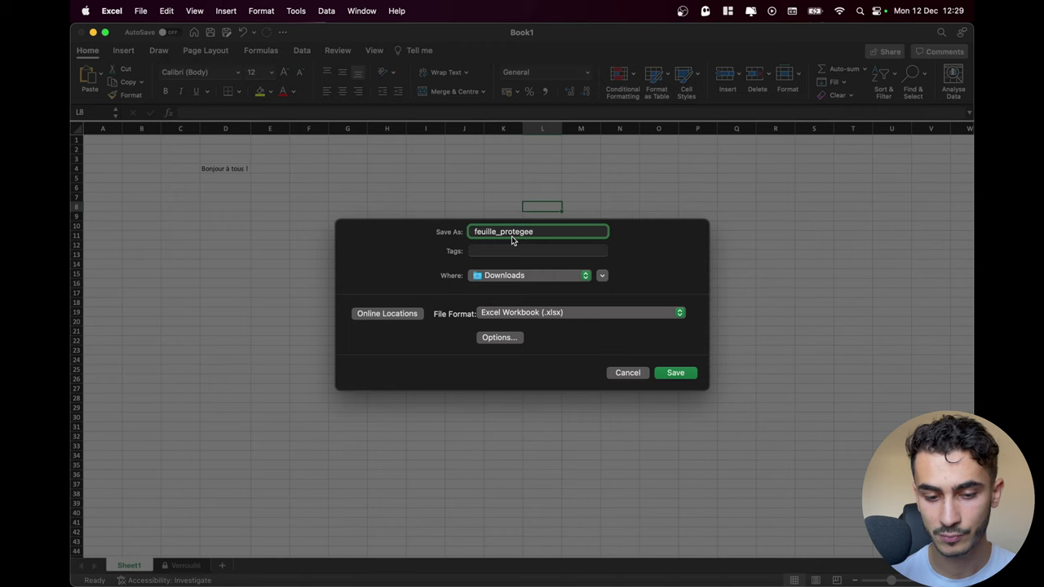
key("Return")
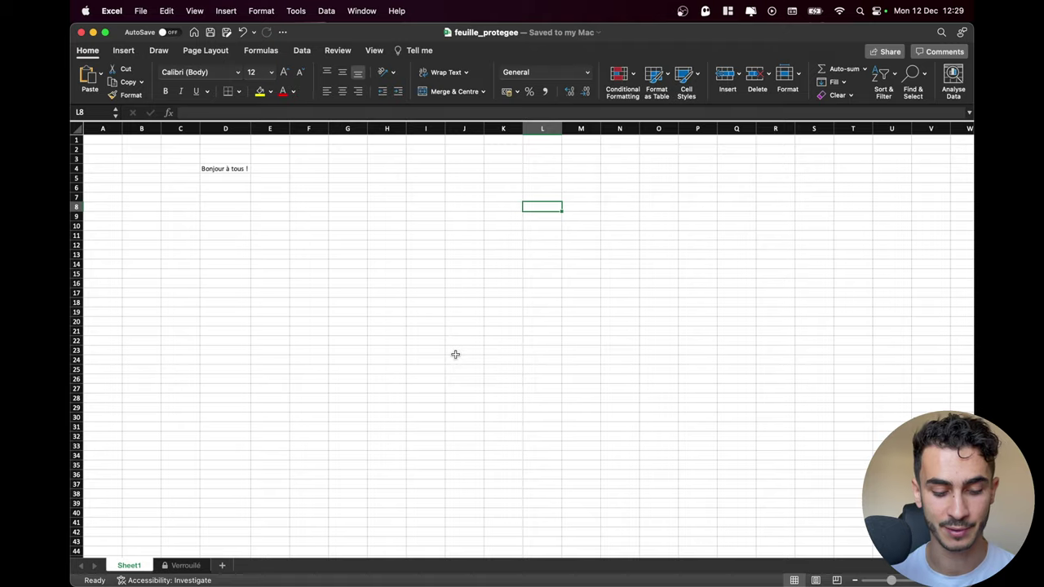
key("ctrl+Up")
In Brave, search 'sheet', go to Google Sheets and start a blank spreadsheet
left_click(548, 342)
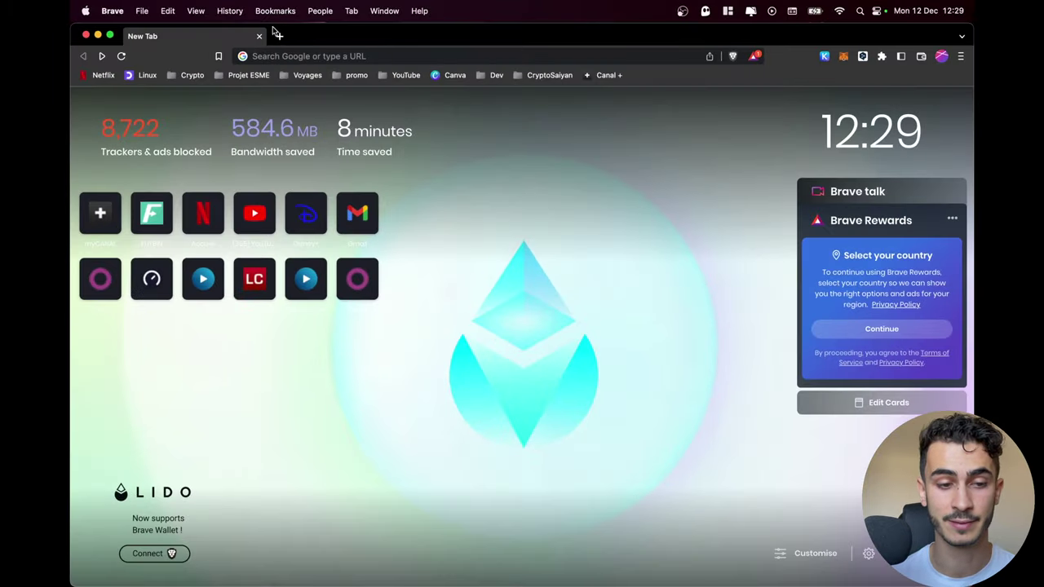
left_click(298, 52)
type("sheet")
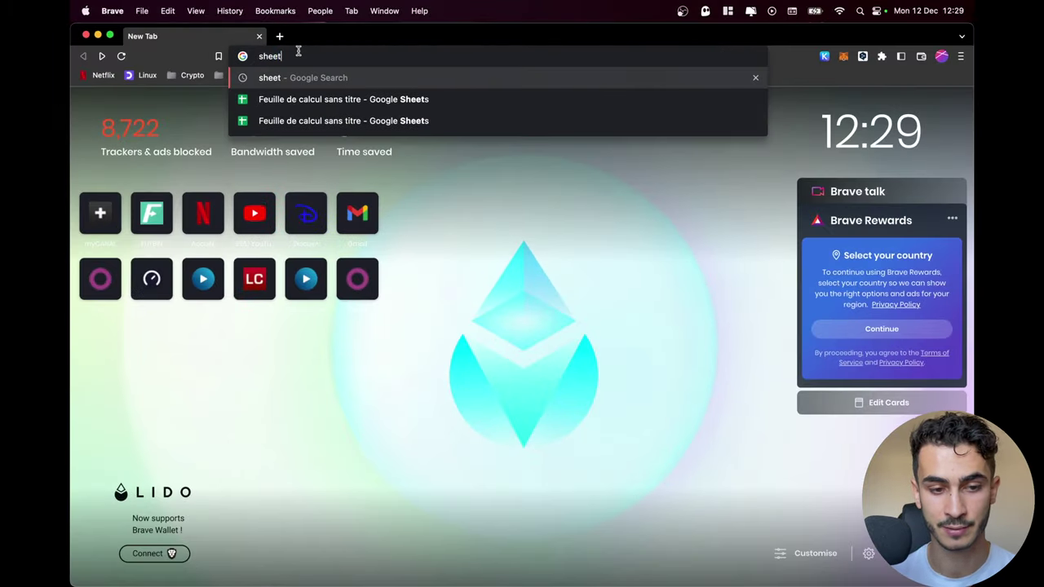
key("Return")
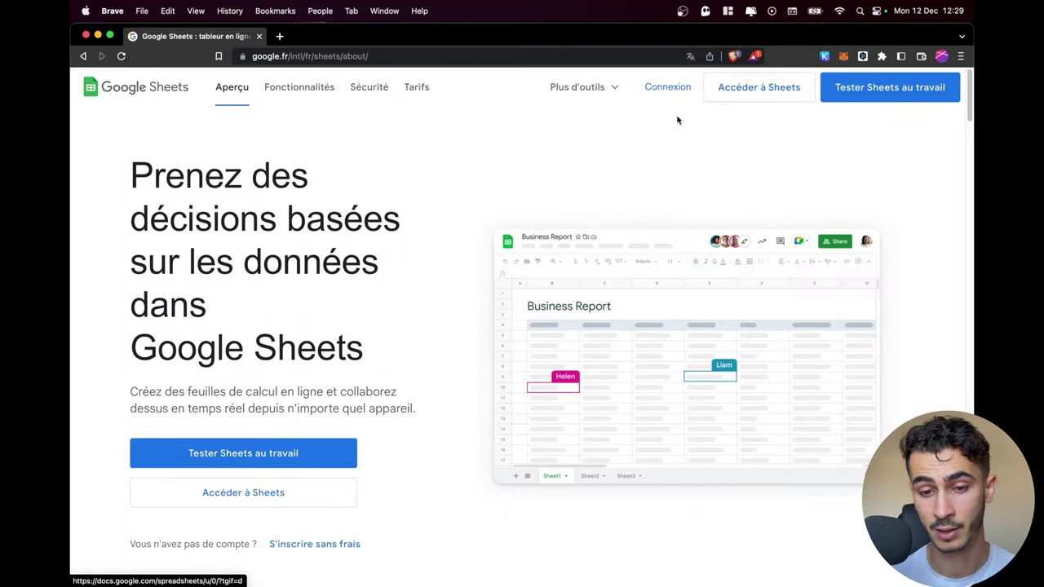
left_click(757, 89)
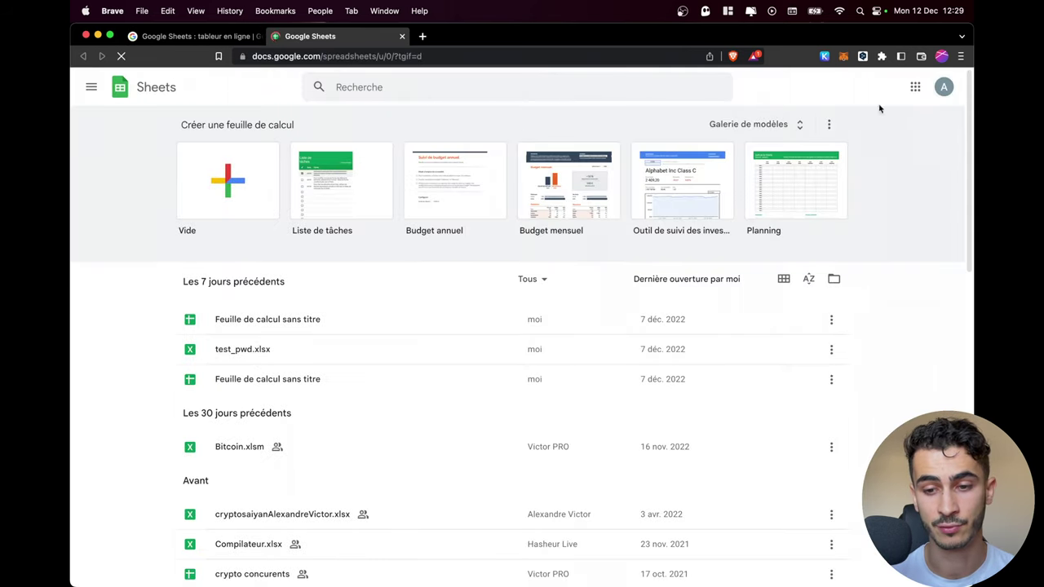
left_click(217, 204)
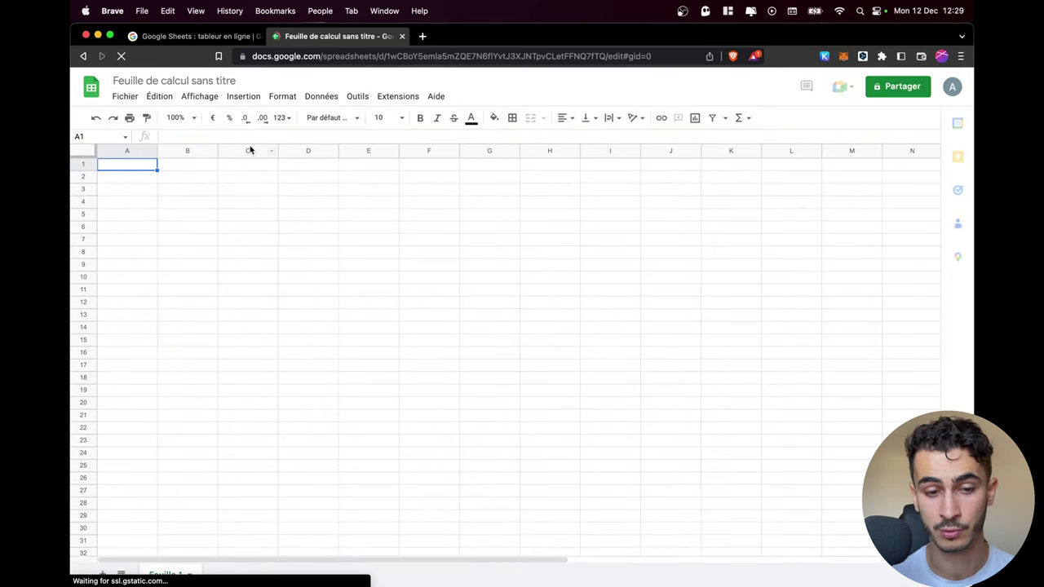
Import feuille_protegee.xlsx from the computer, replacing the whole spreadsheet
left_click(359, 239)
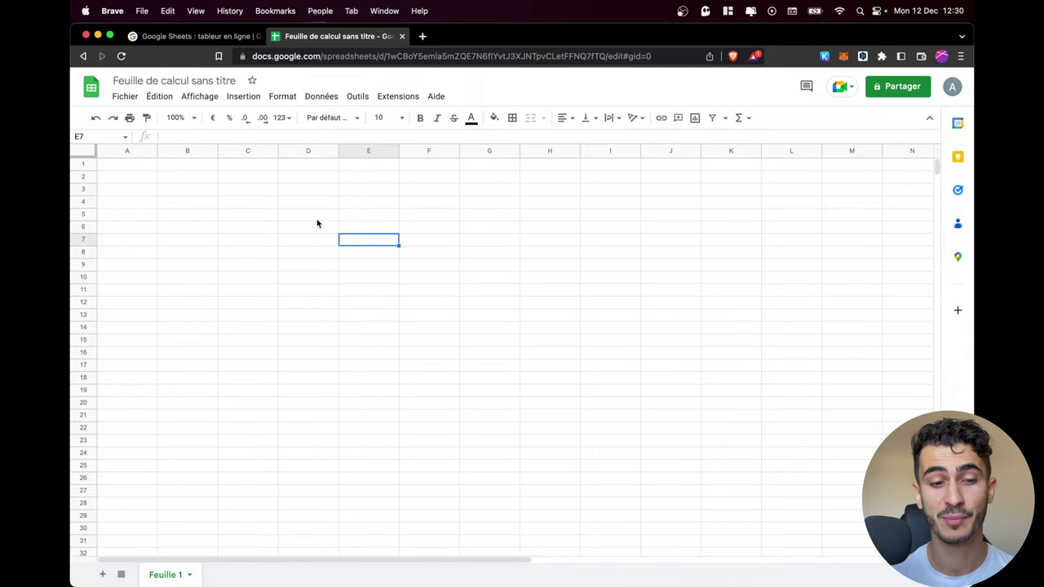
left_click(125, 96)
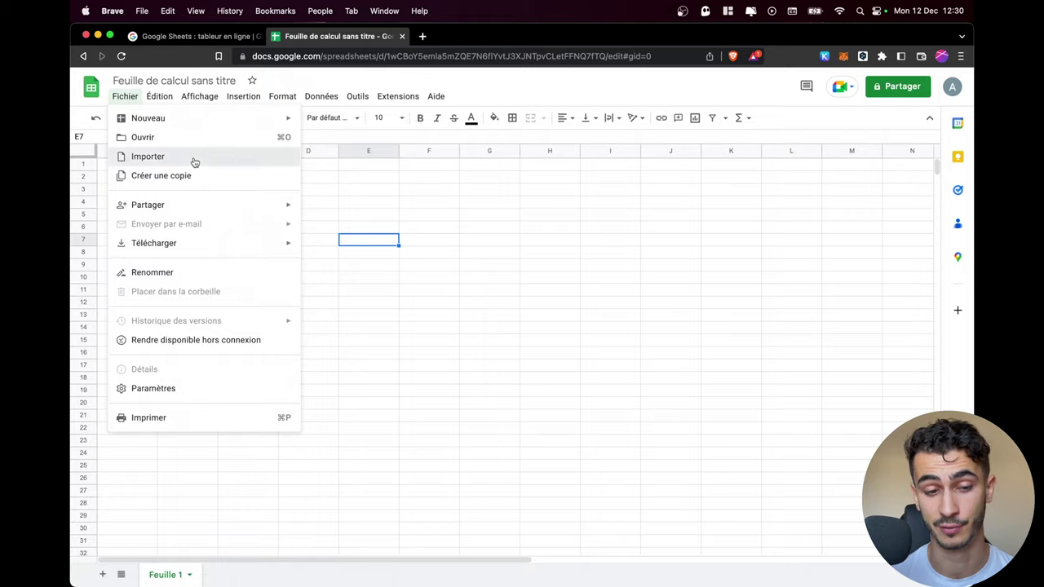
left_click(194, 160)
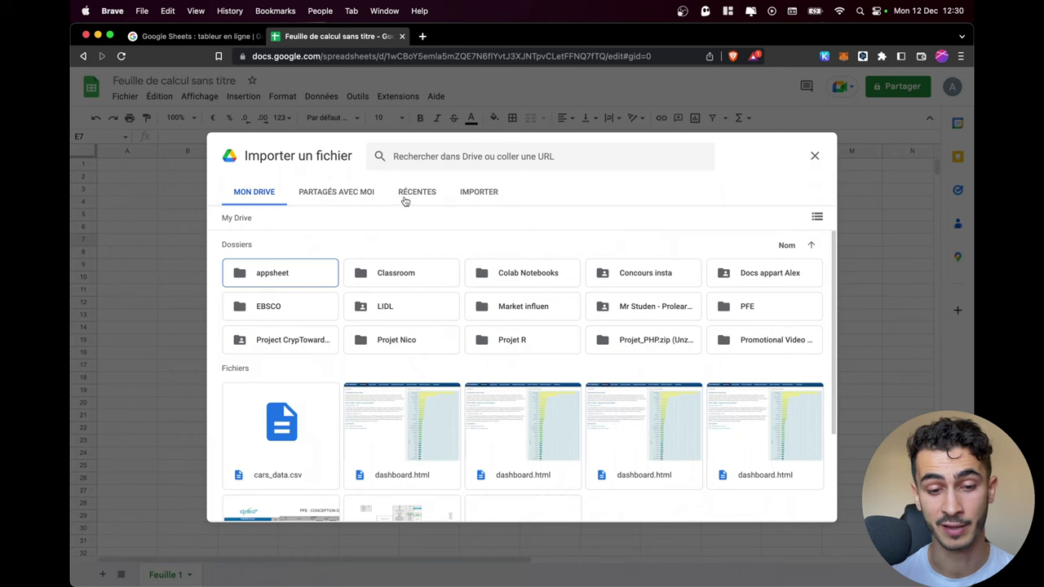
left_click(487, 196)
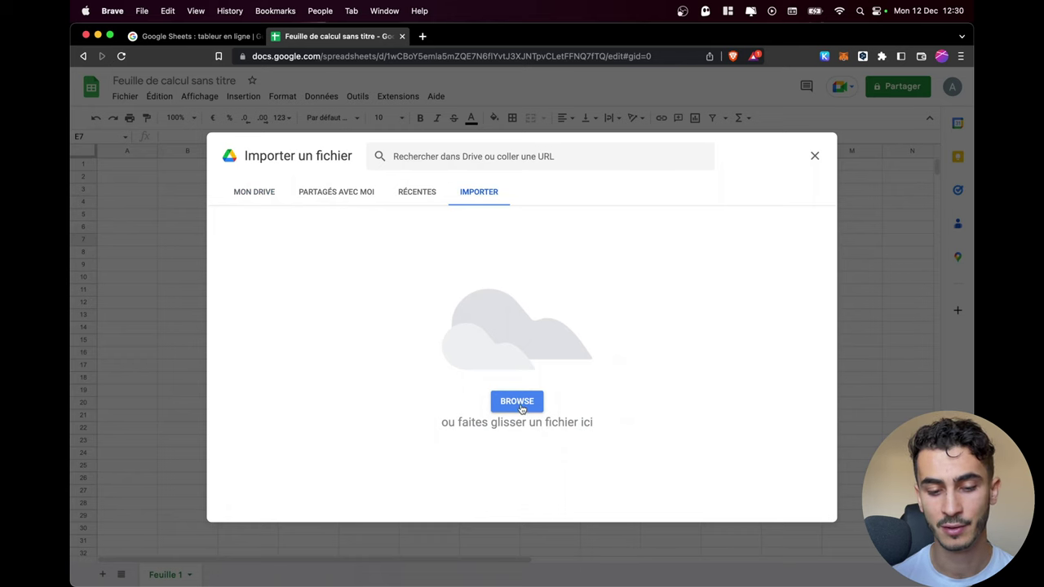
left_click(518, 404)
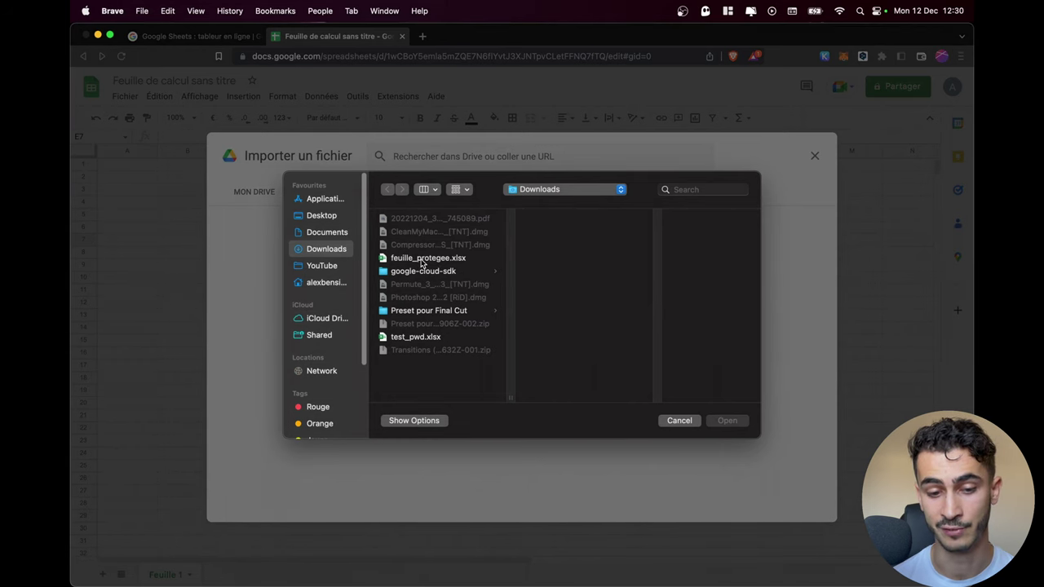
double_click(422, 261)
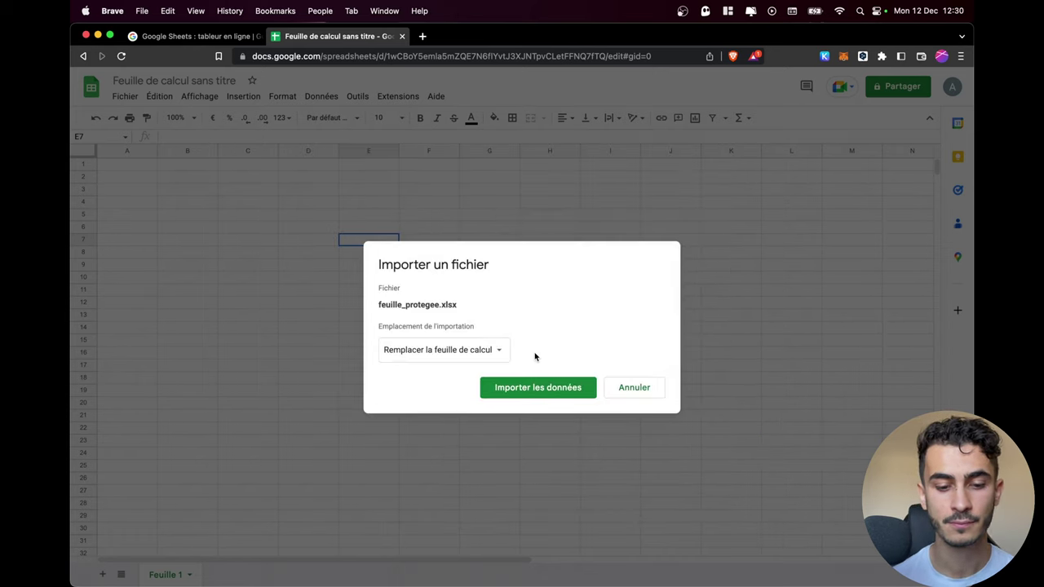
left_click(505, 350)
left_click(512, 350)
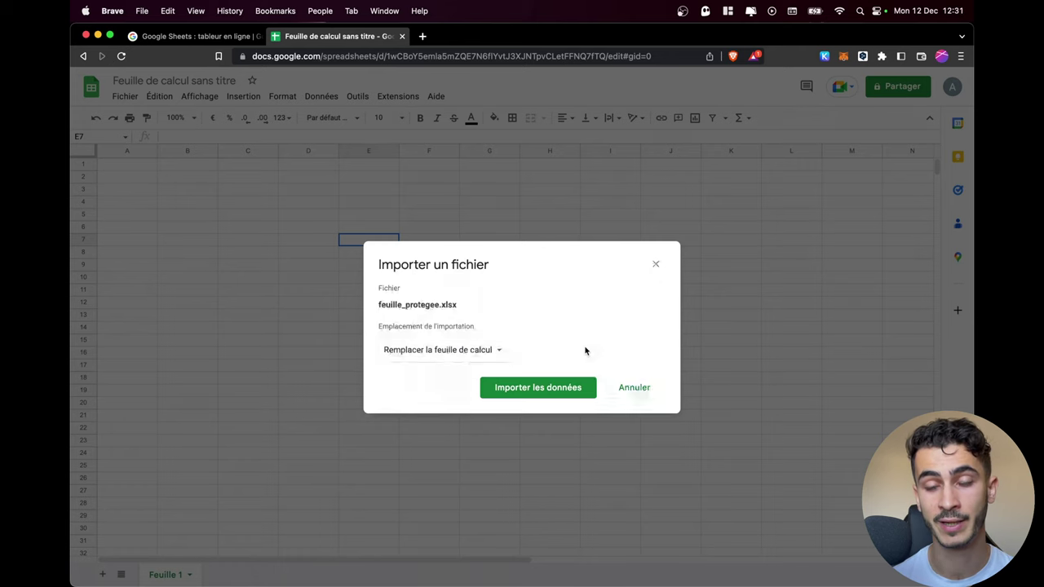
left_click(554, 394)
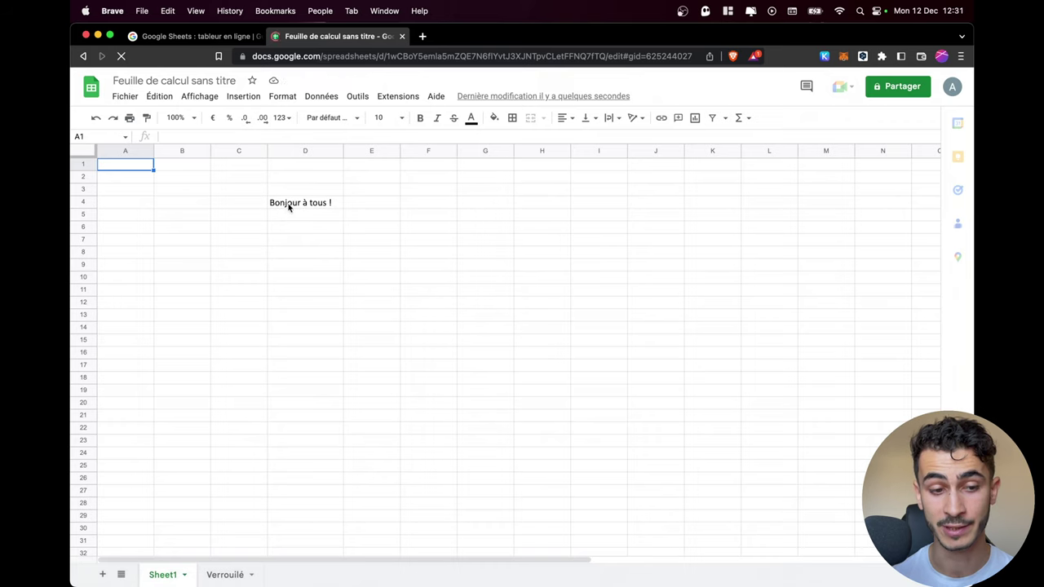
Open the imported Verrouillé sheet and select E12 to check 'Feuille verrouillée' is editable
left_click(229, 577)
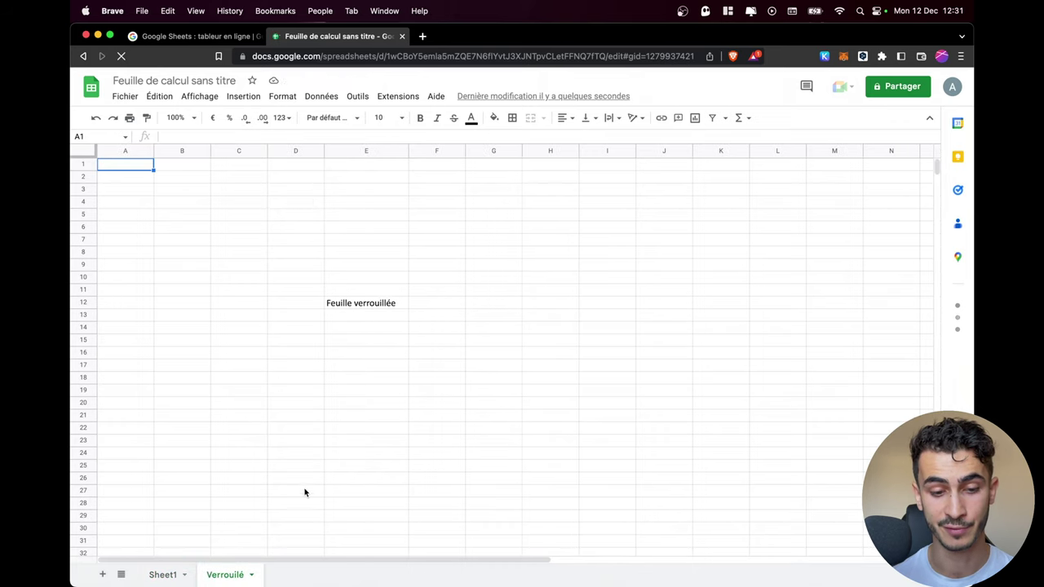
left_click(373, 304)
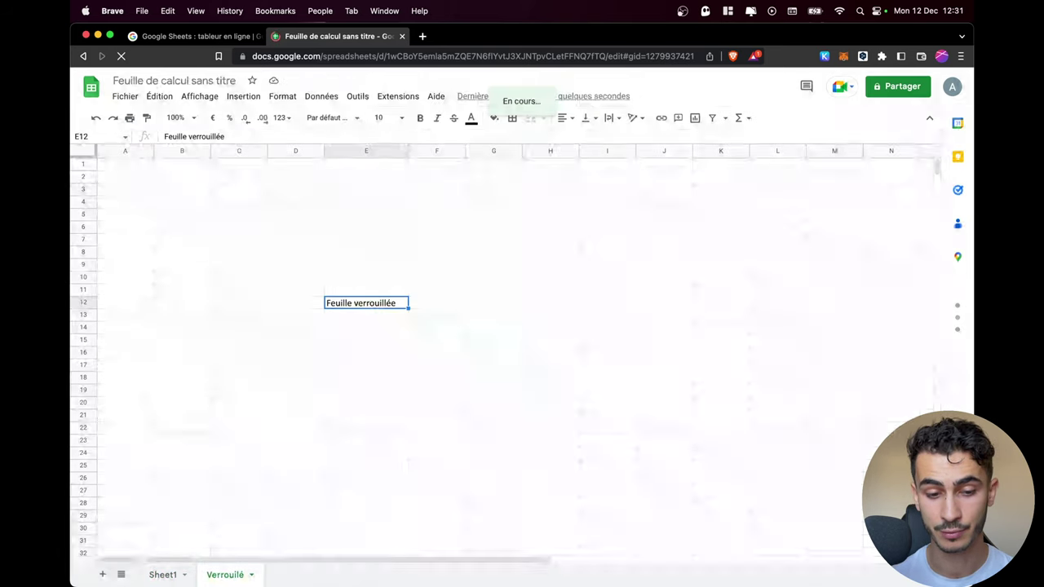
left_click(433, 366)
left_click(399, 340)
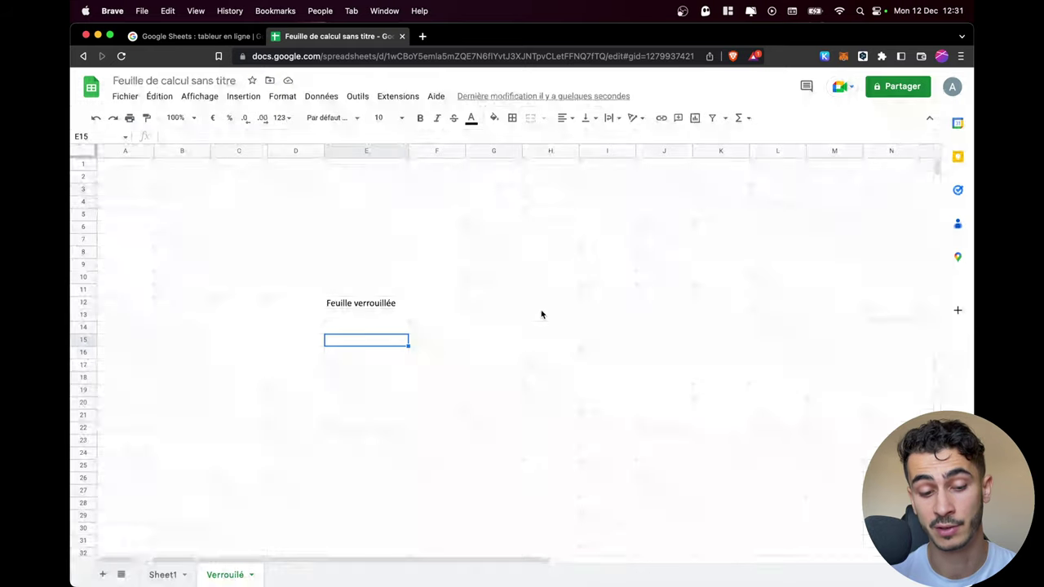
Rename the spreadsheet to 'feuille non protegee'
left_click(127, 98)
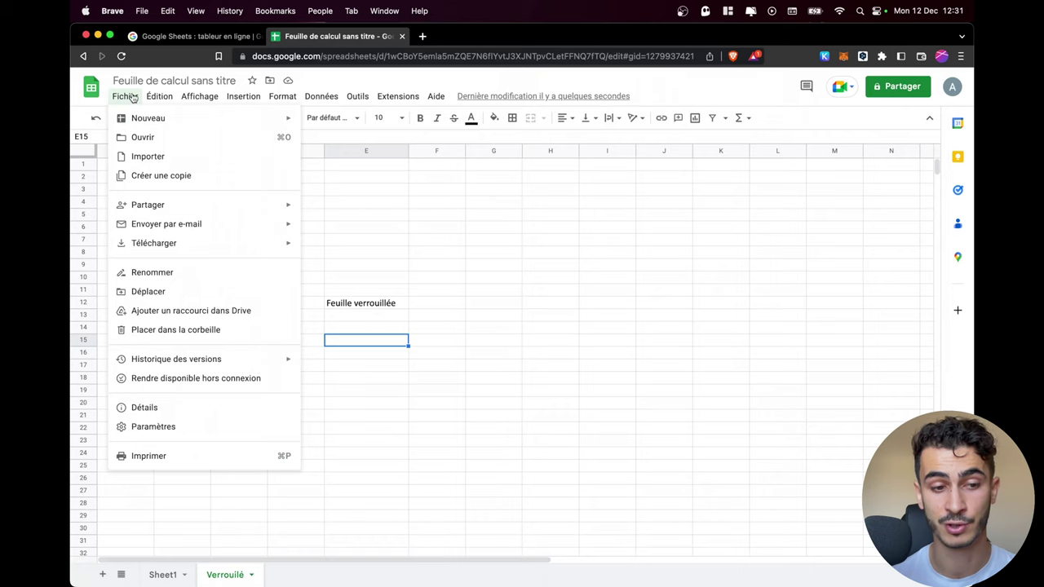
left_click(160, 81)
type("feuille non p")
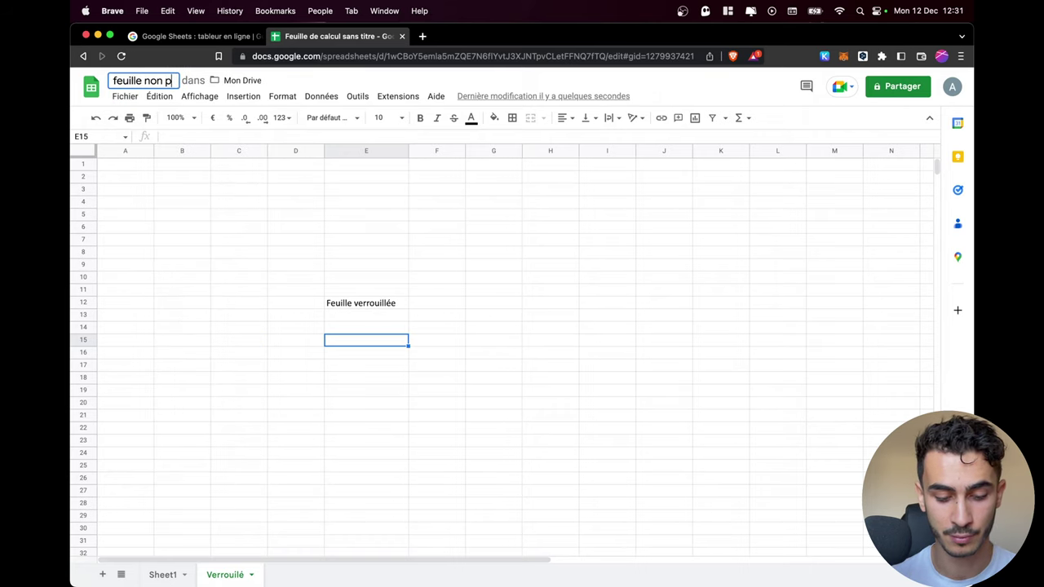
type("rotege")
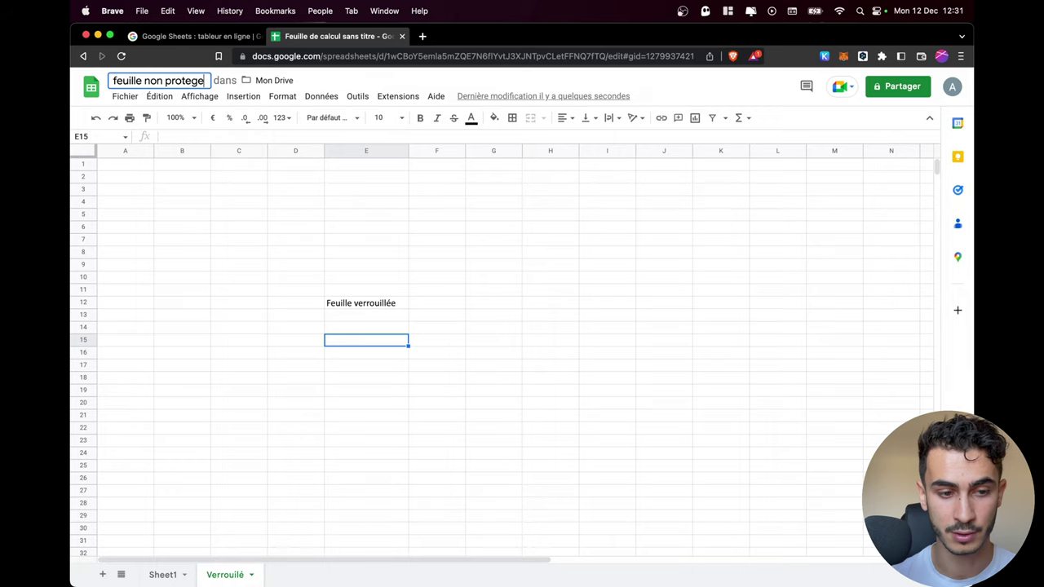
left_click(318, 229)
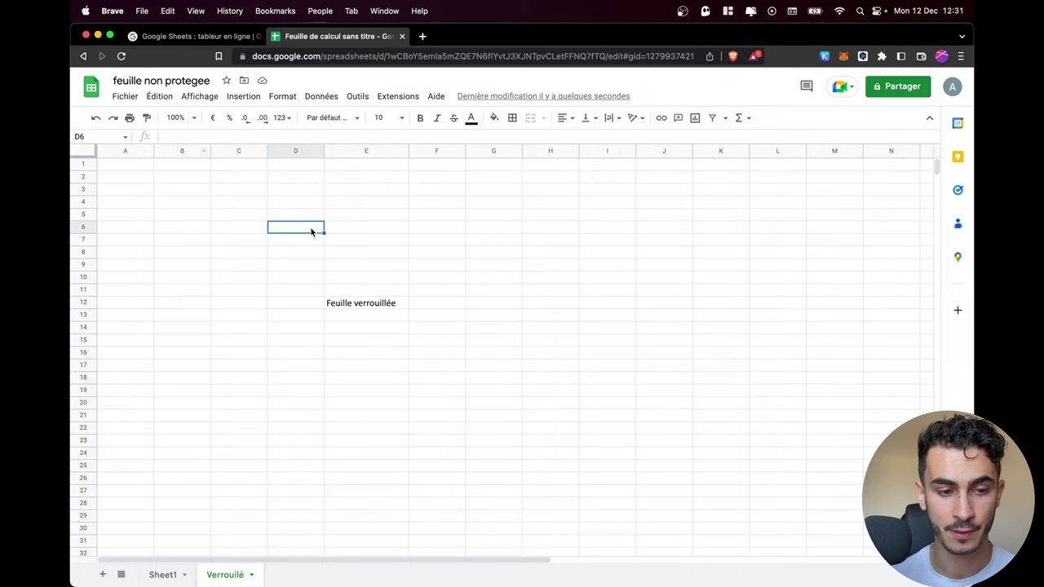
Download the spreadsheet as a Microsoft Excel (XLSX) file into Downloads
left_click(124, 96)
mouse_move(223, 253)
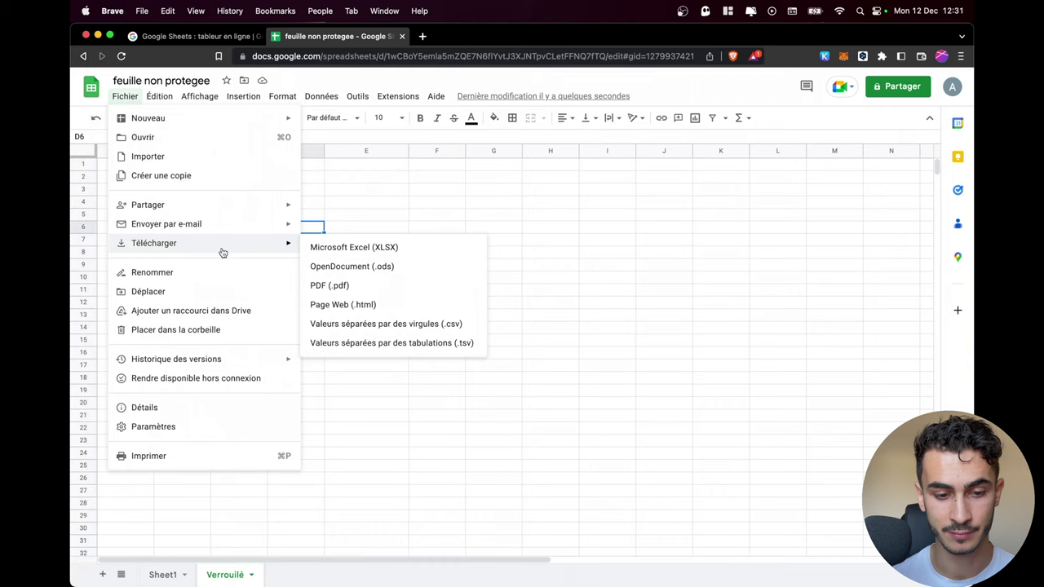
left_click(370, 255)
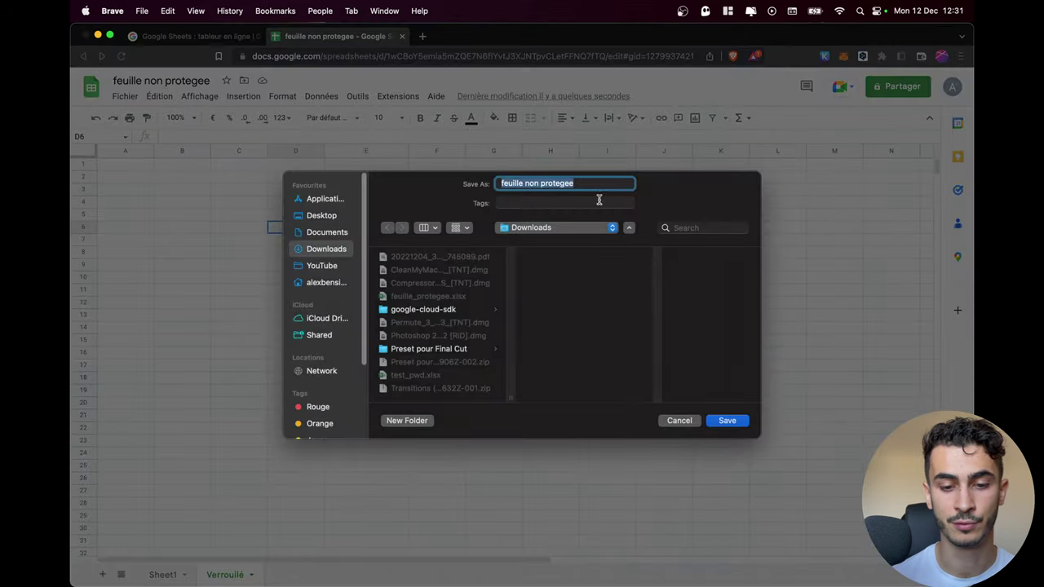
left_click(735, 420)
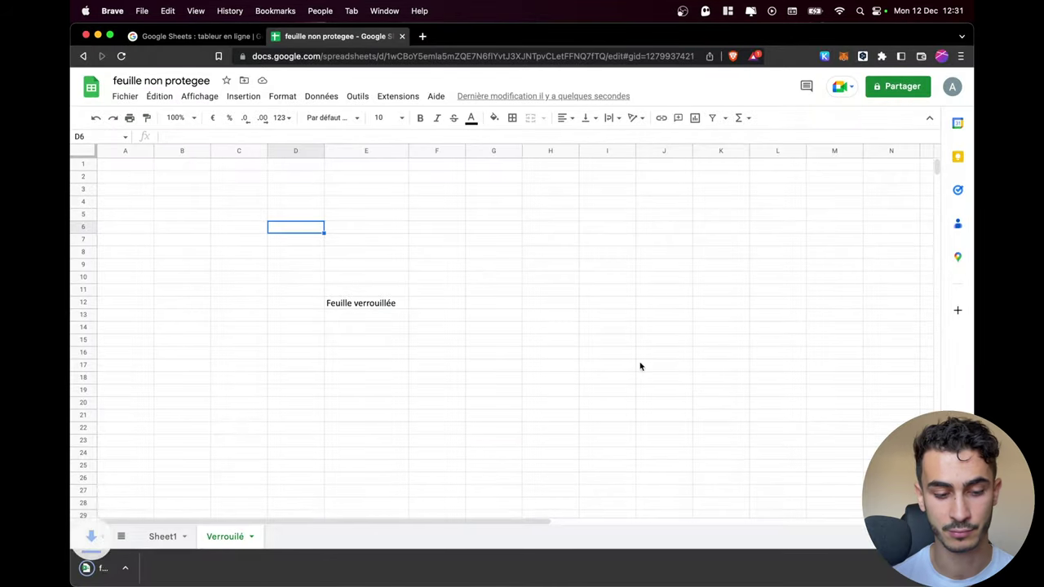
Open the downloaded workbook, then delete and restore E12's text on Verrouillé to confirm it's unprotected
left_click(131, 570)
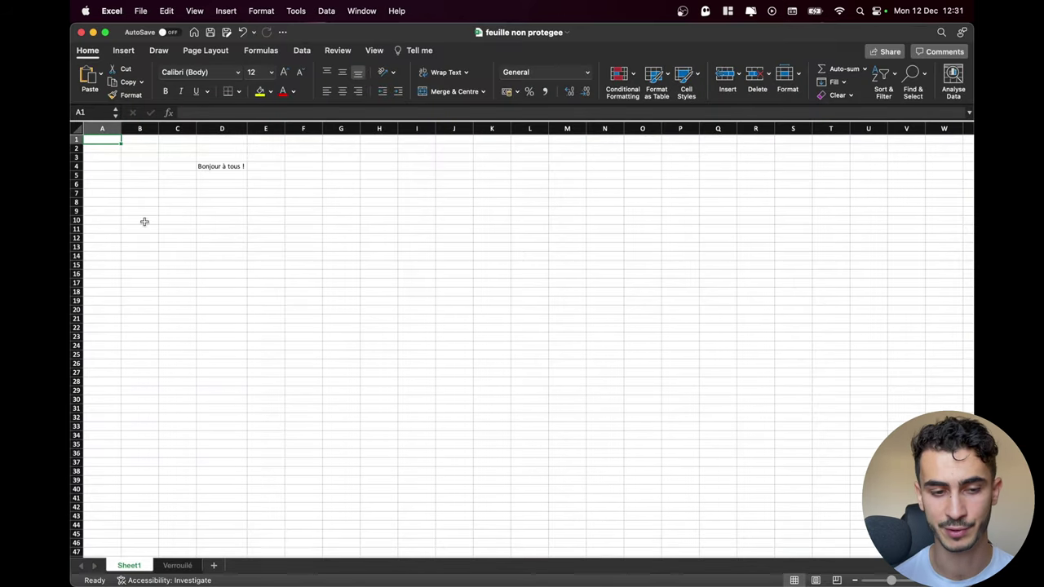
left_click(178, 566)
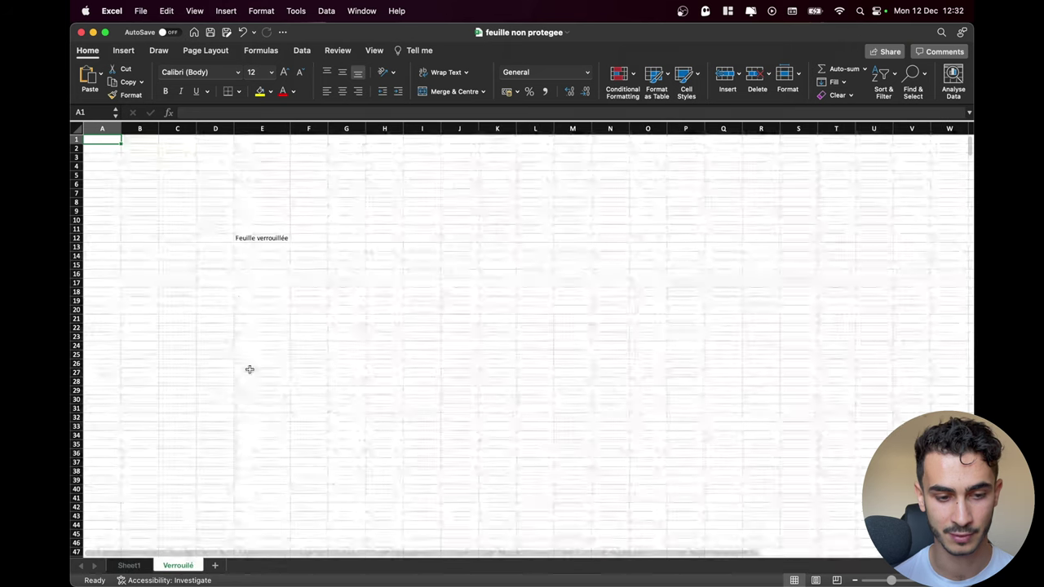
left_click(262, 238)
key("Delete")
key("super+z")
left_click(341, 291)
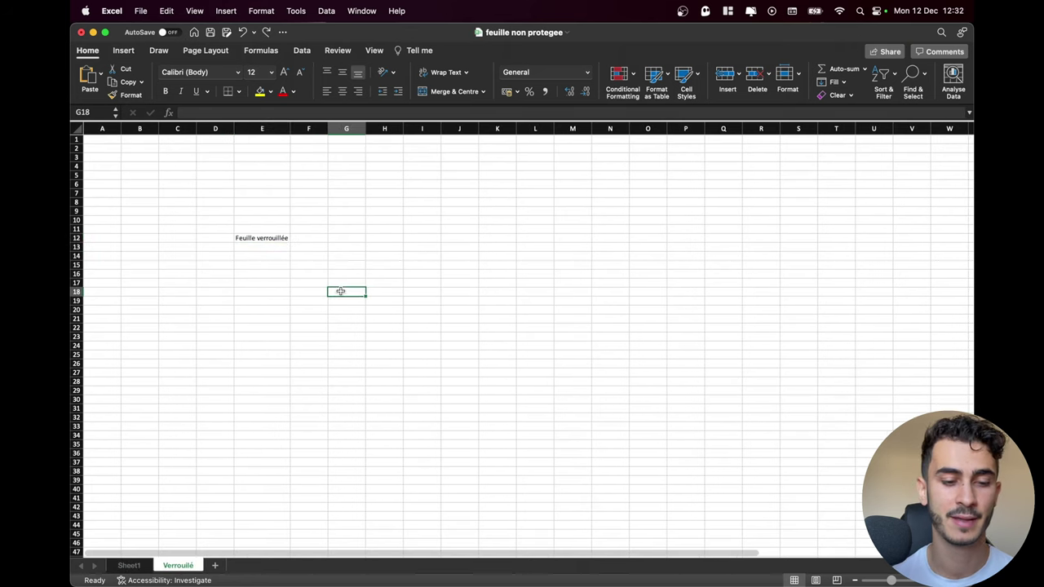